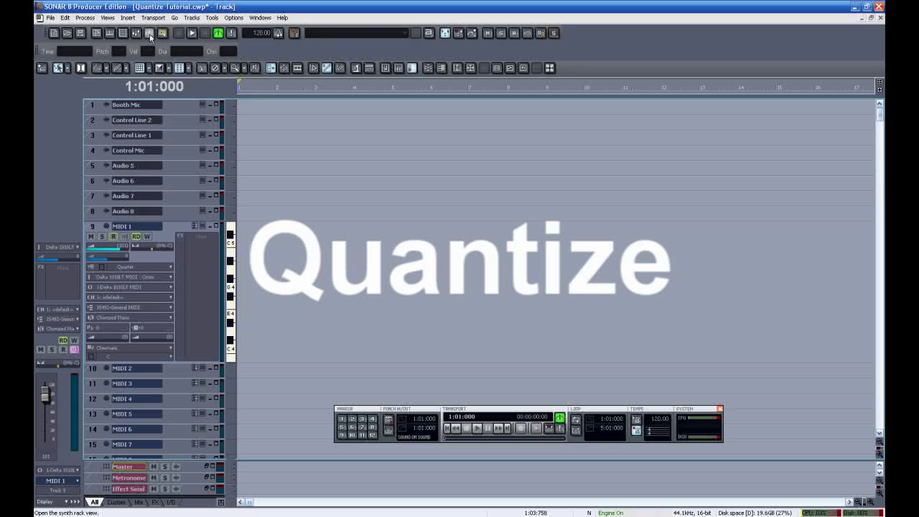
Insert the Cakewalk TTS-1 soft synth into the Synth Rack and confirm its insert options.
{"action": "left_click", "coordinate": [149, 33]}
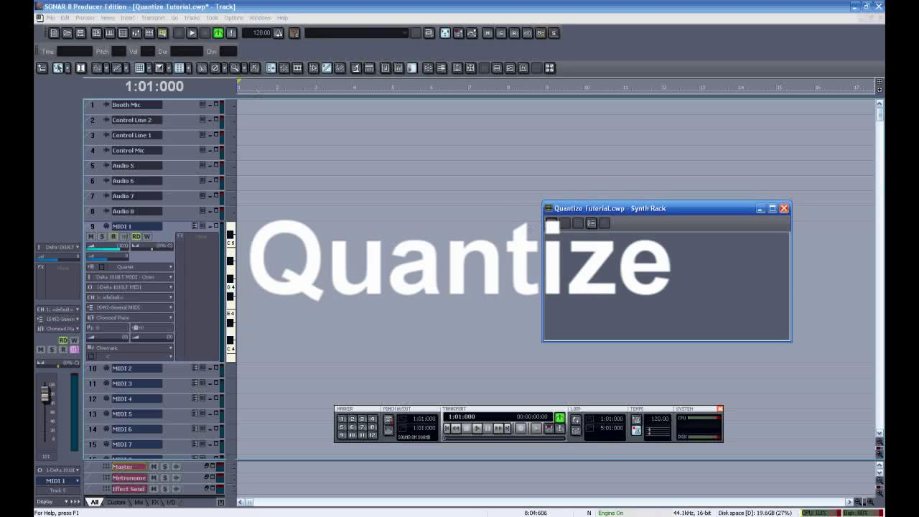
{"action": "left_click", "coordinate": [550, 222]}
{"action": "mouse_move", "coordinate": [582, 223]}
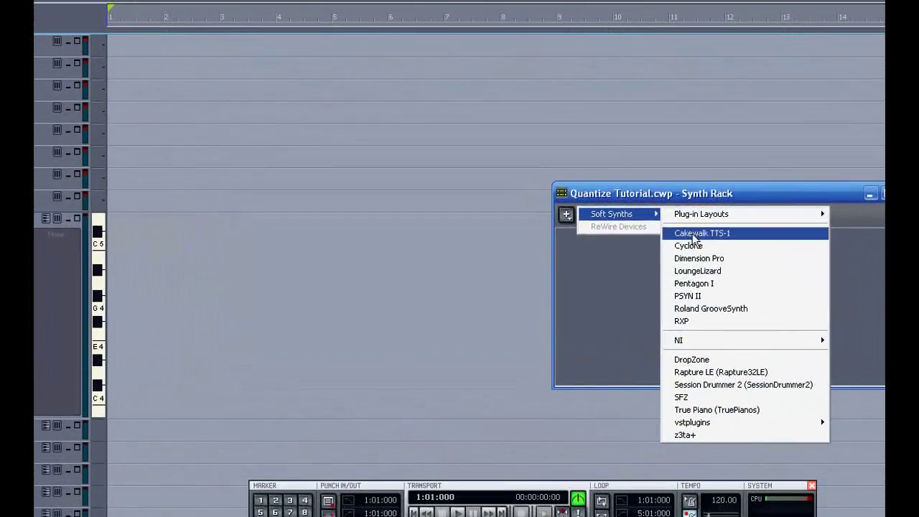
{"action": "left_click", "coordinate": [694, 236]}
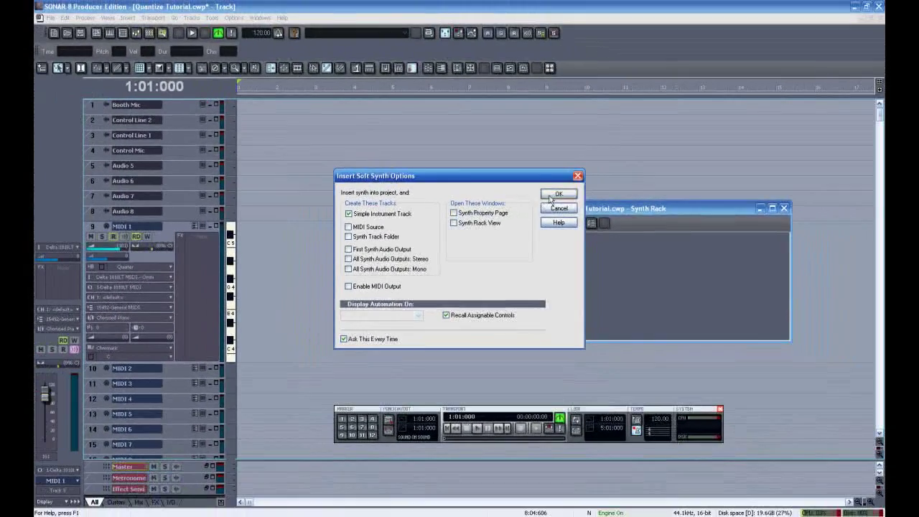
{"action": "left_click", "coordinate": [576, 171]}
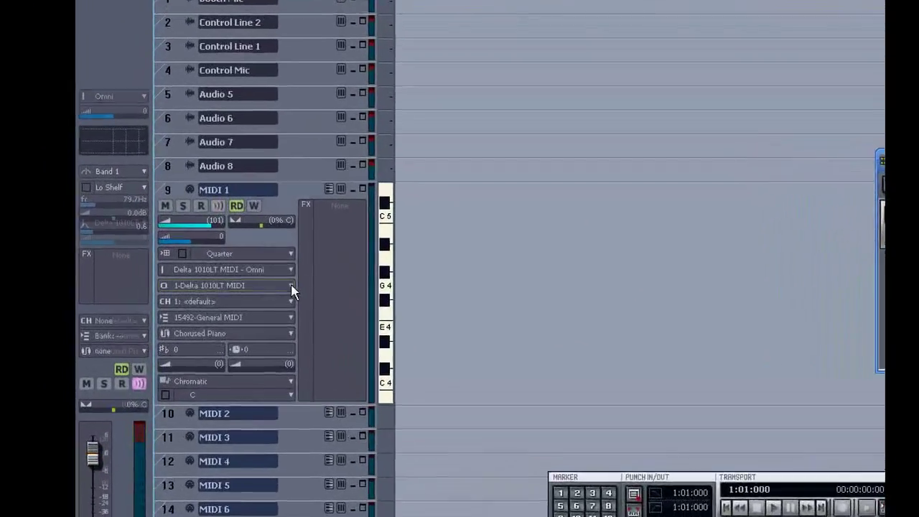
Route MIDI 1 to 2-Cakewalk TTS-1 1 and assign it the EP Phase electric piano patch.
{"action": "left_click", "coordinate": [207, 286]}
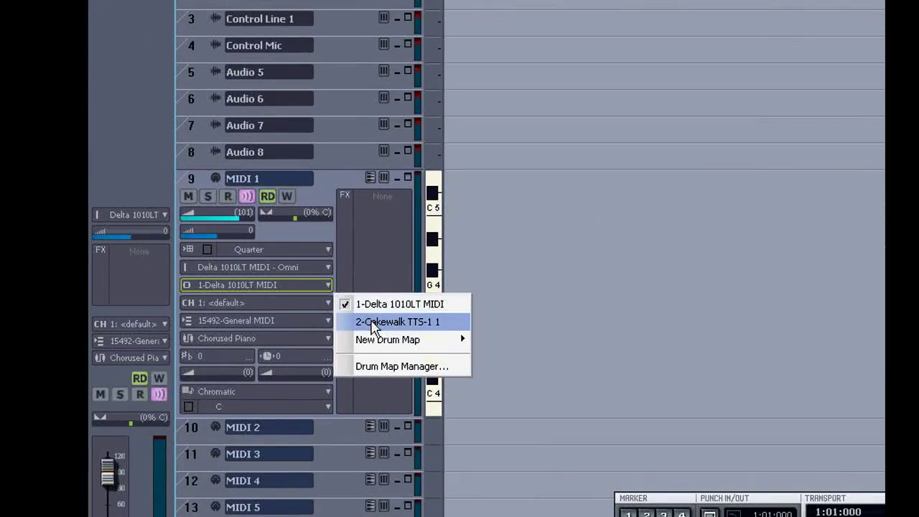
{"action": "left_click", "coordinate": [373, 322]}
{"action": "left_click", "coordinate": [327, 298]}
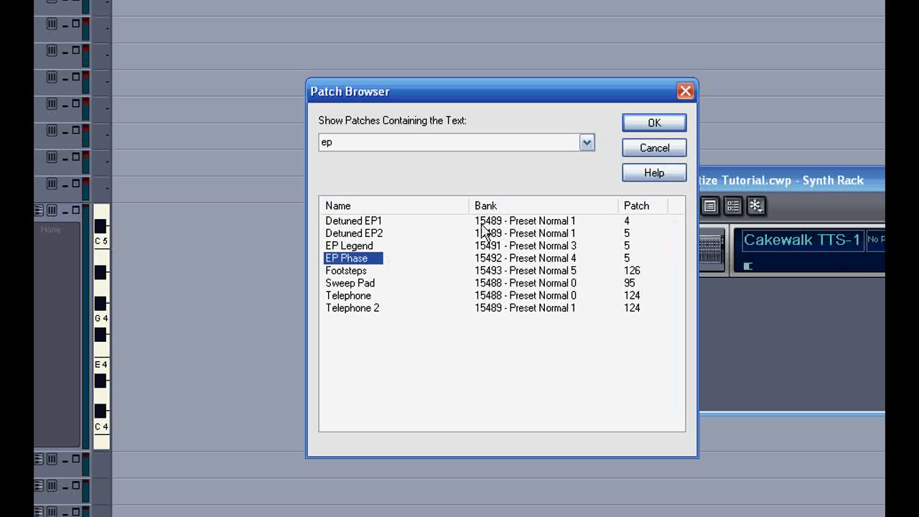
{"action": "left_click", "coordinate": [639, 128]}
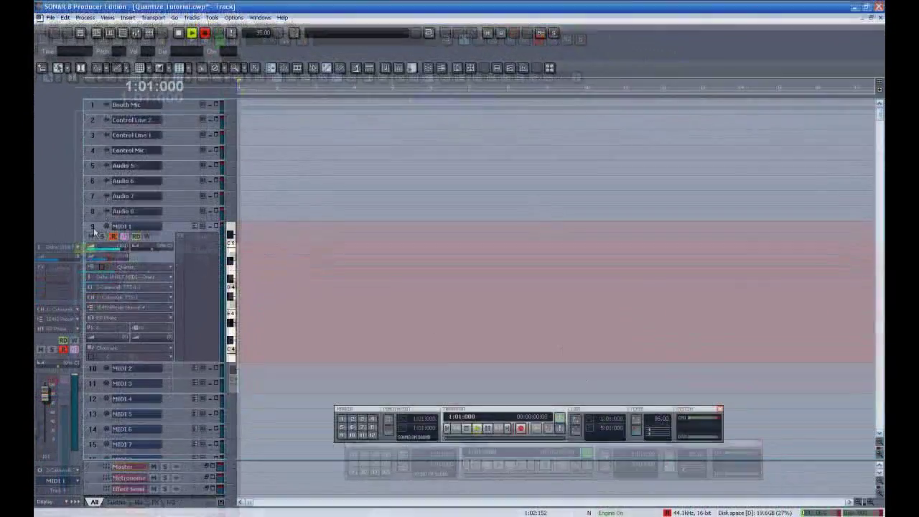
Record an EP Phase piano performance onto MIDI 1, spanning roughly measures 2 to 7.
{"action": "key", "text": "r"}
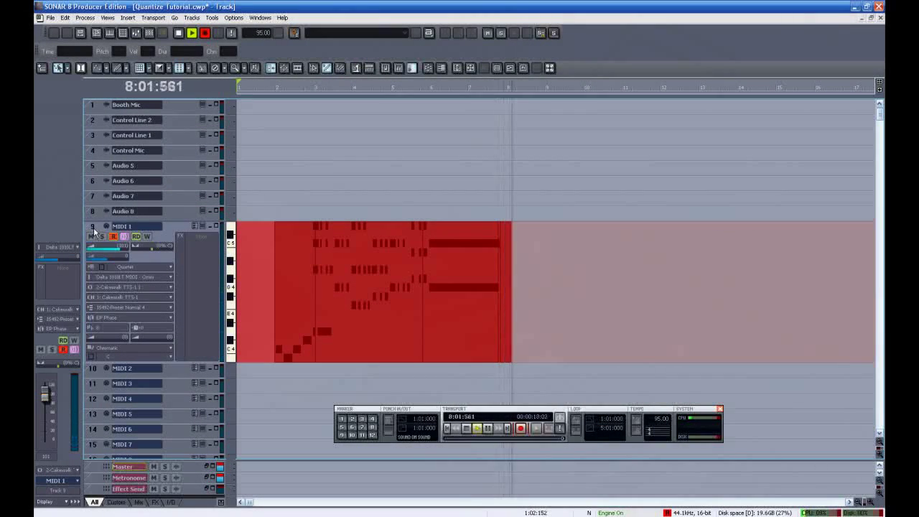
{"action": "key", "text": "space"}
Disarm and collapse MIDI 1, then expand MIDI 2 to show its settings.
{"action": "left_click", "coordinate": [112, 236]}
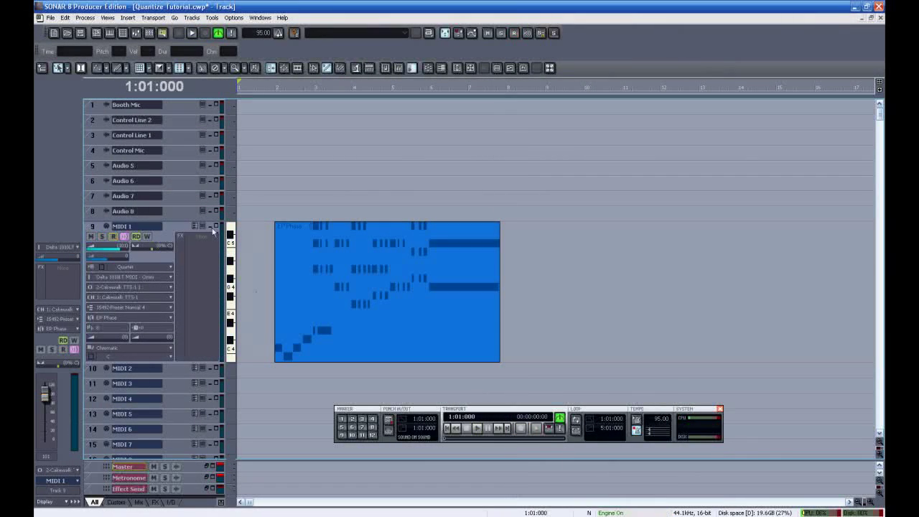
{"action": "left_click", "coordinate": [211, 227]}
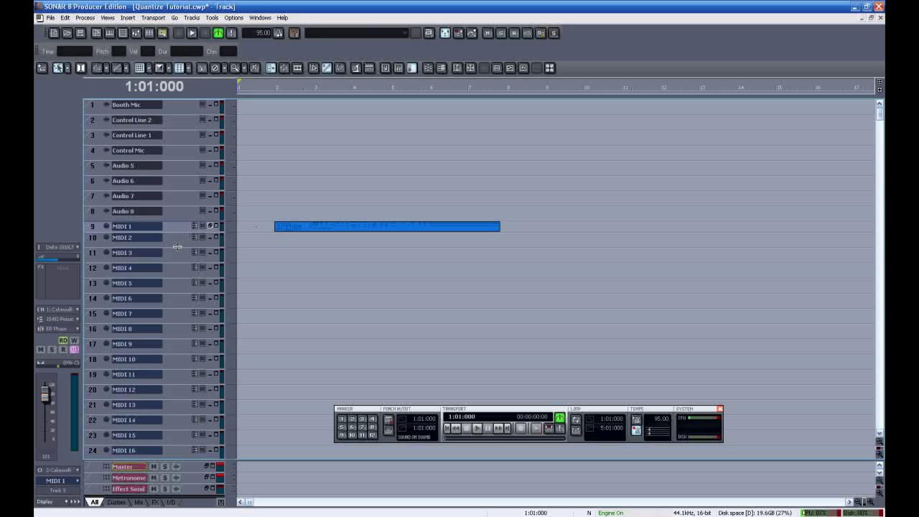
{"action": "left_click_drag", "start_coordinate": [177, 247], "coordinate": [179, 341]}
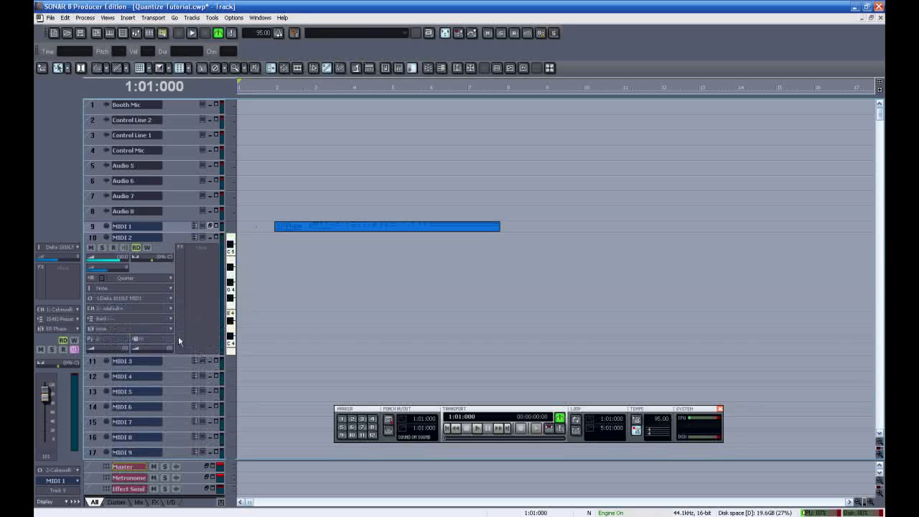
Send MIDI 2 to Cakewalk TTS-1 channel 2 with the Fingered Bs. patch and arm it.
{"action": "left_click", "coordinate": [170, 297]}
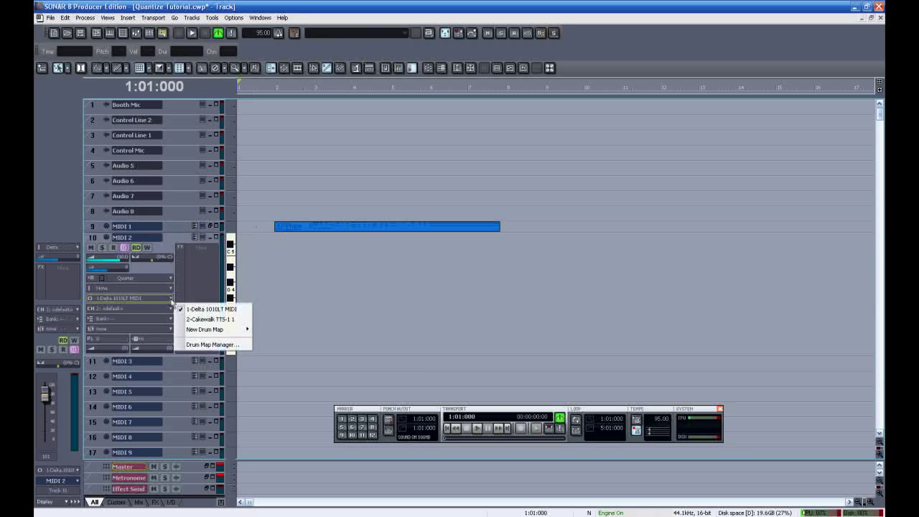
{"action": "left_click", "coordinate": [189, 322]}
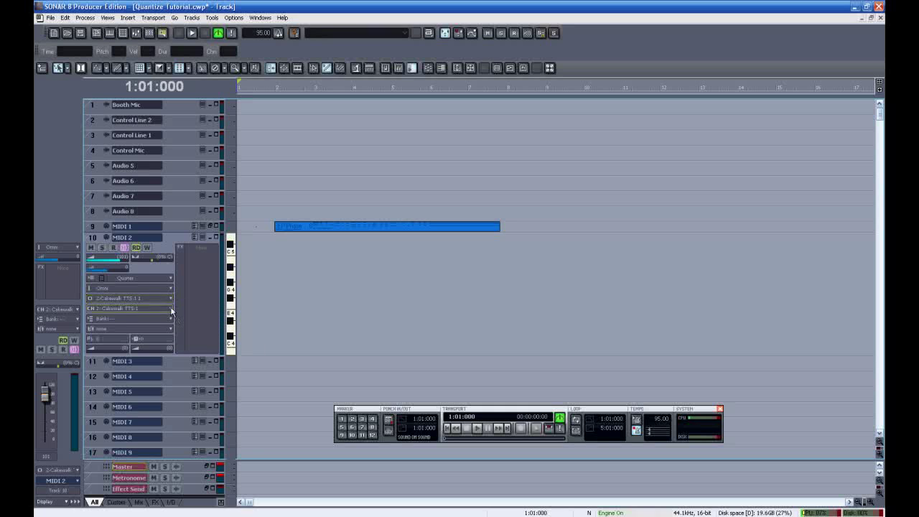
{"action": "left_click", "coordinate": [171, 309]}
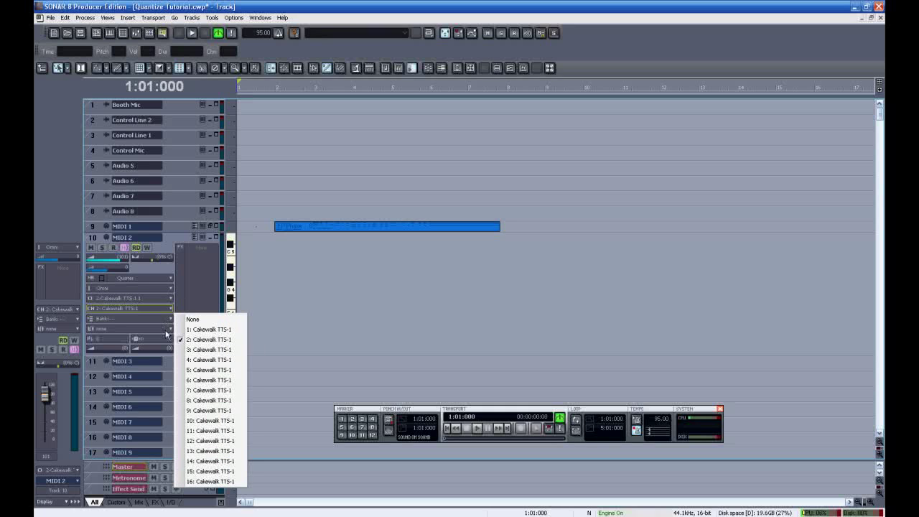
{"action": "left_click", "coordinate": [166, 332]}
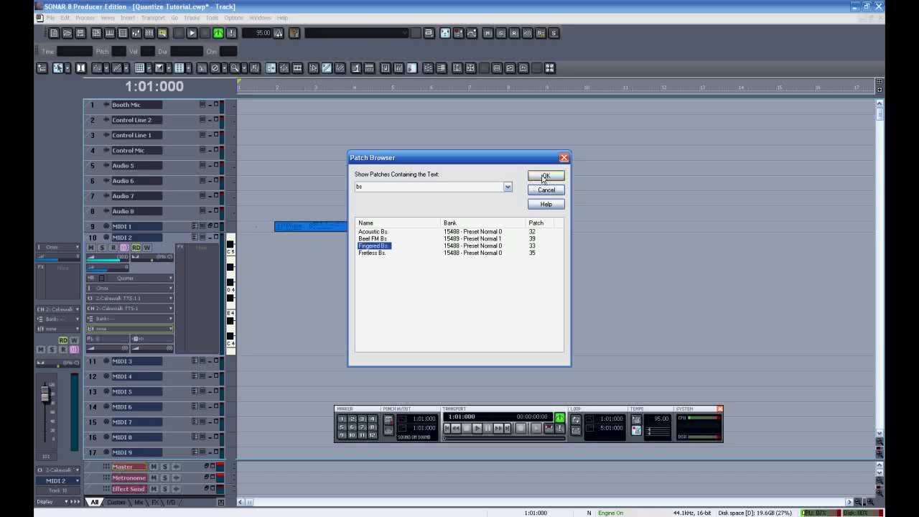
{"action": "left_click", "coordinate": [545, 176]}
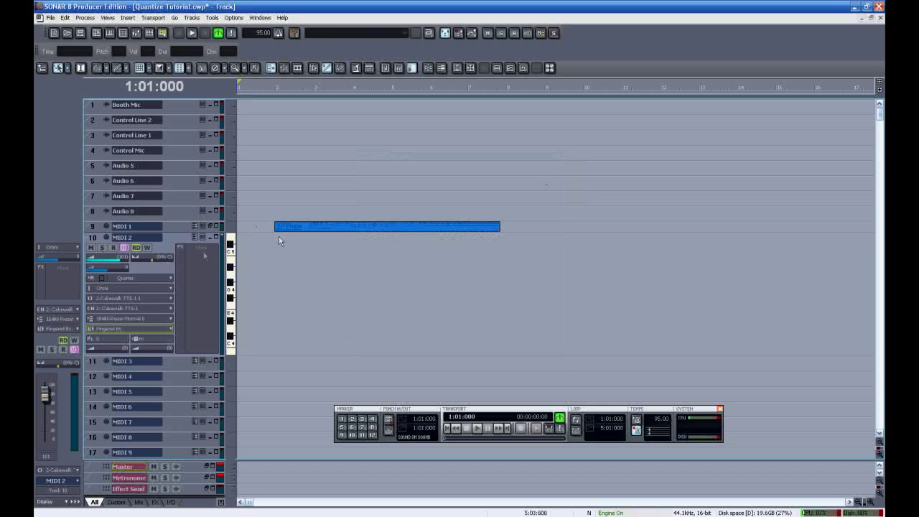
{"action": "left_click", "coordinate": [112, 247]}
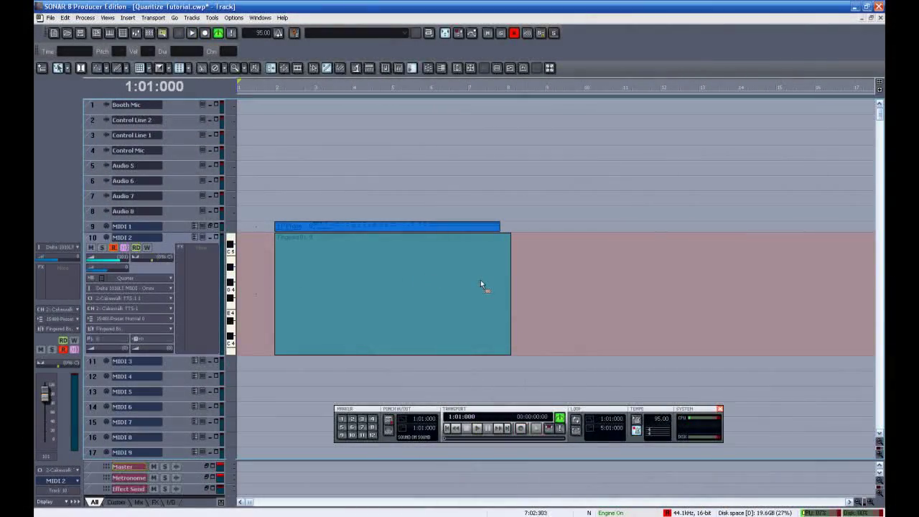
Audition the bass clip in the Piano Roll from bar 5 and raise its long final G2 note.
{"action": "left_click", "coordinate": [480, 282]}
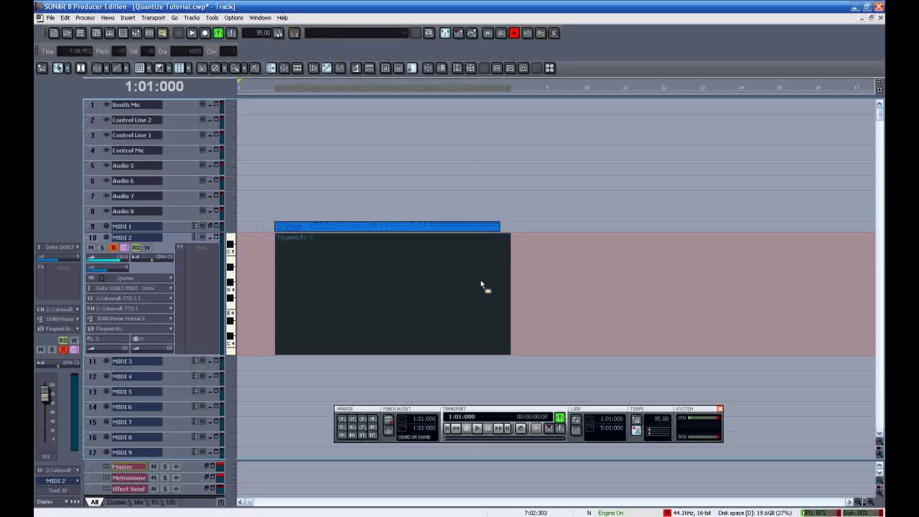
{"action": "double_click", "coordinate": [481, 282]}
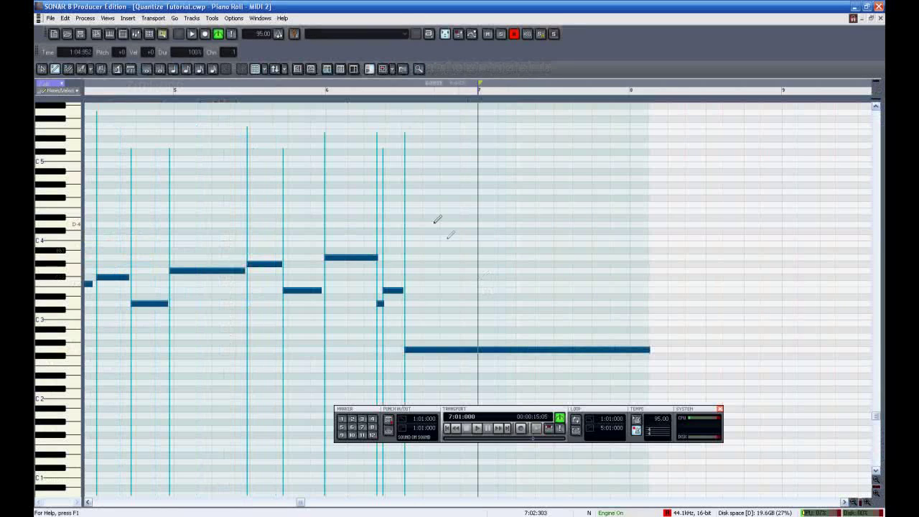
{"action": "left_click", "coordinate": [290, 94]}
{"action": "key", "text": "space"}
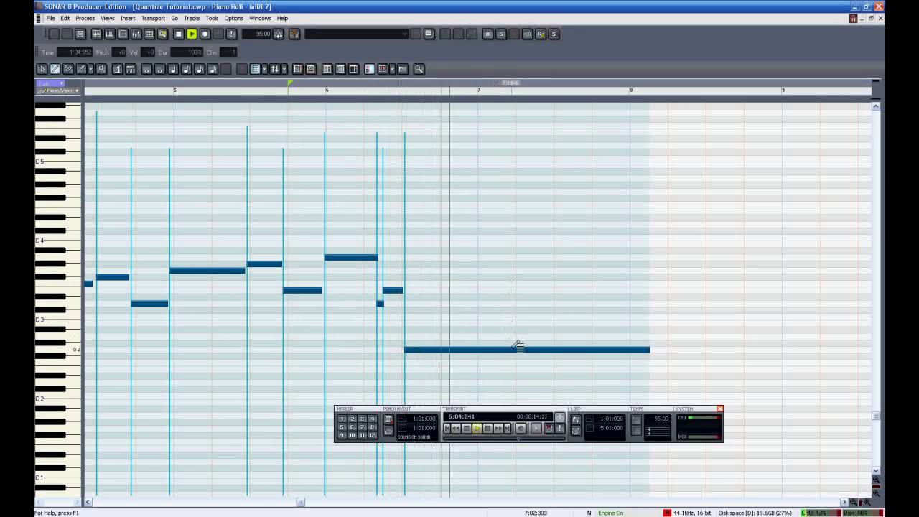
{"action": "key", "text": "space"}
{"action": "left_click_drag", "start_coordinate": [515, 349], "coordinate": [509, 338]}
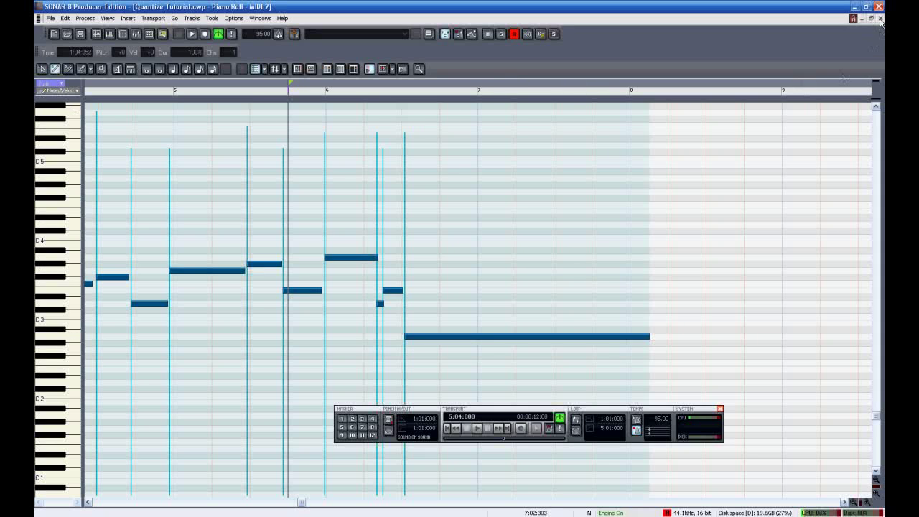
{"action": "left_click", "coordinate": [880, 20]}
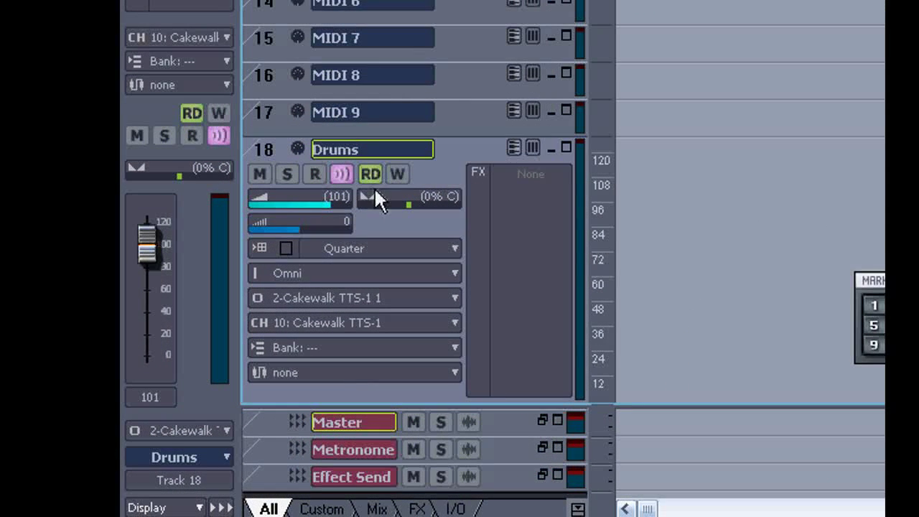
Arm the Drums track for recording.
{"action": "left_click", "coordinate": [315, 175]}
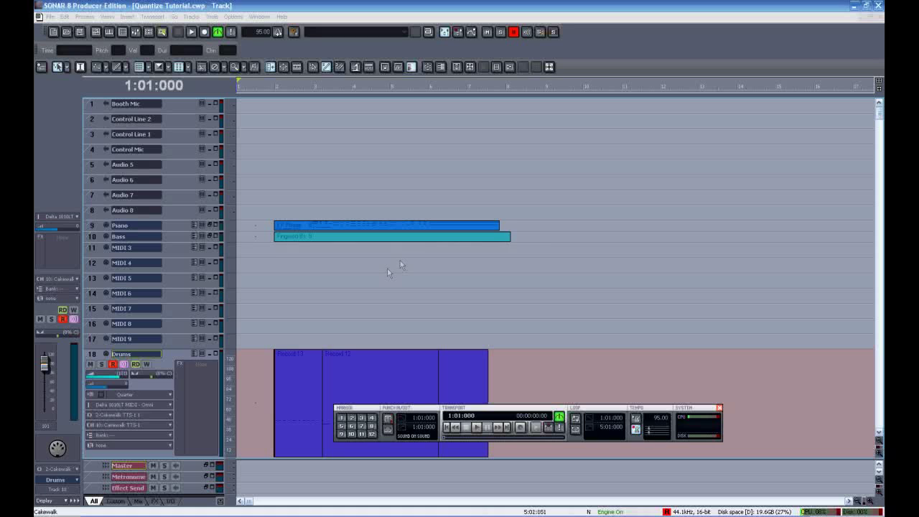
Disarm Drums, play back all parts, and box-select the Piano, Bass and Drums clips.
{"action": "left_click", "coordinate": [113, 364]}
{"action": "key", "text": "space"}
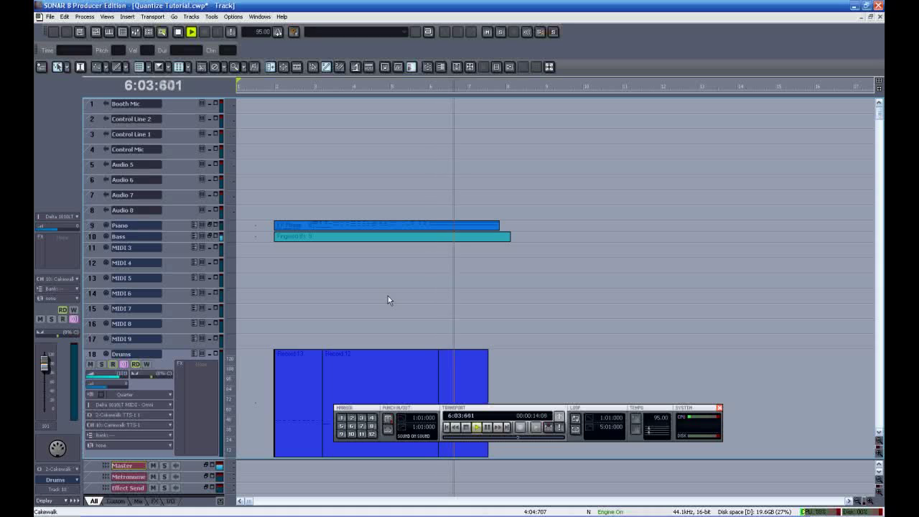
{"action": "key", "text": "space"}
{"action": "left_click_drag", "start_coordinate": [261, 215], "coordinate": [422, 402]}
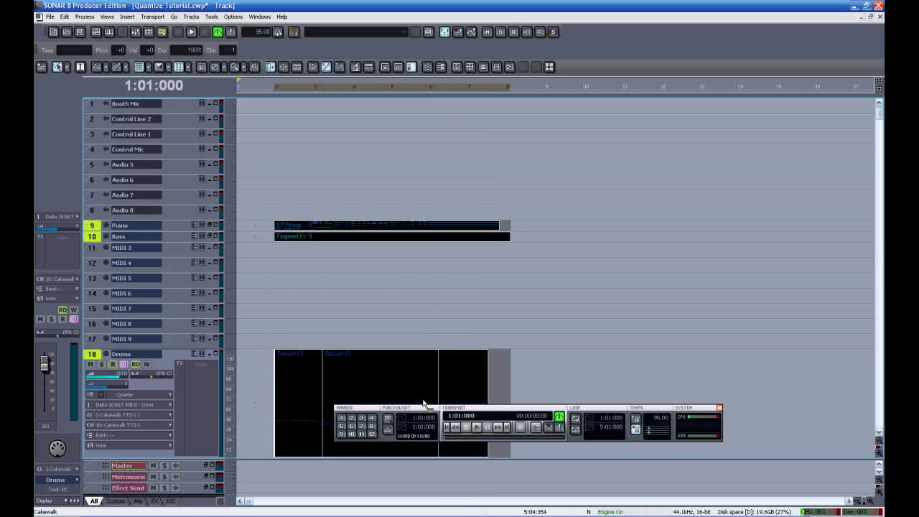
Quantize the selected clips to sixteenth notes at 100 strength, play them back, and deselect.
{"action": "key", "text": "q"}
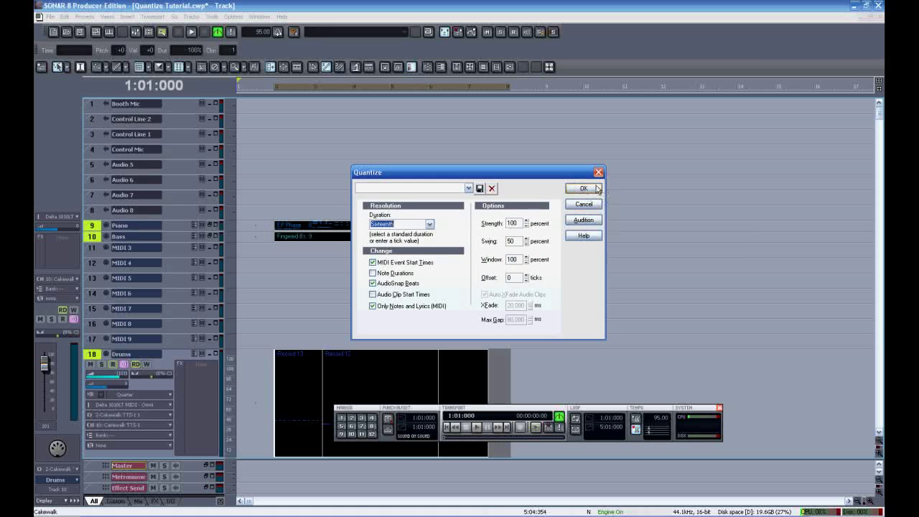
{"action": "left_click", "coordinate": [583, 189]}
{"action": "key", "text": "space"}
{"action": "left_click", "coordinate": [267, 276]}
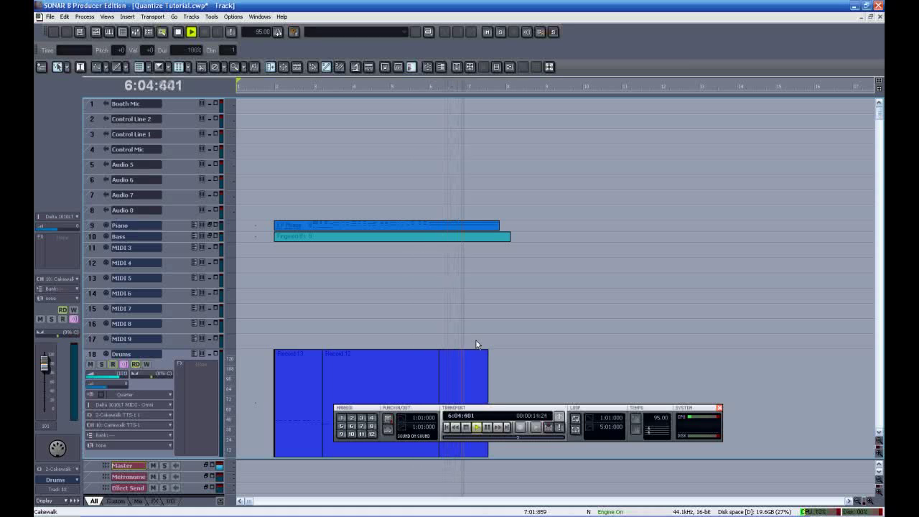
Compare quantized and original timing, then undo the quantize to restore the original notes.
{"action": "key", "text": "space"}
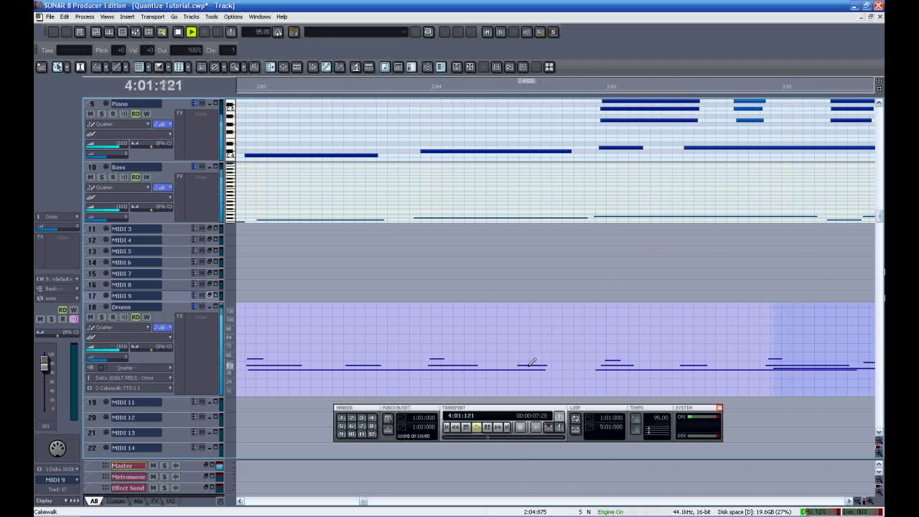
{"action": "left_click", "coordinate": [476, 428]}
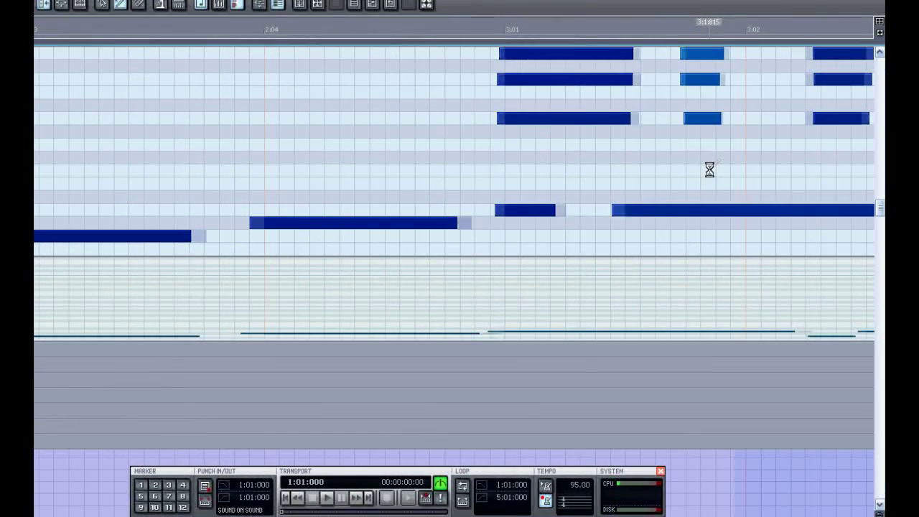
{"action": "key", "text": "q"}
{"action": "key", "text": "ctrl+z"}
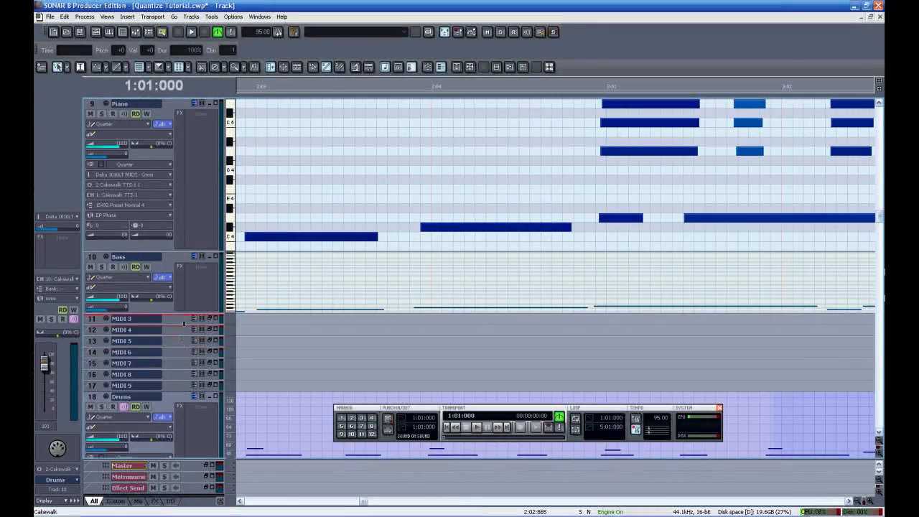
Move the Drums track up to track 11, make it taller, and shift the transport toolbar aside.
{"action": "left_click_drag", "start_coordinate": [183, 323], "coordinate": [192, 329]}
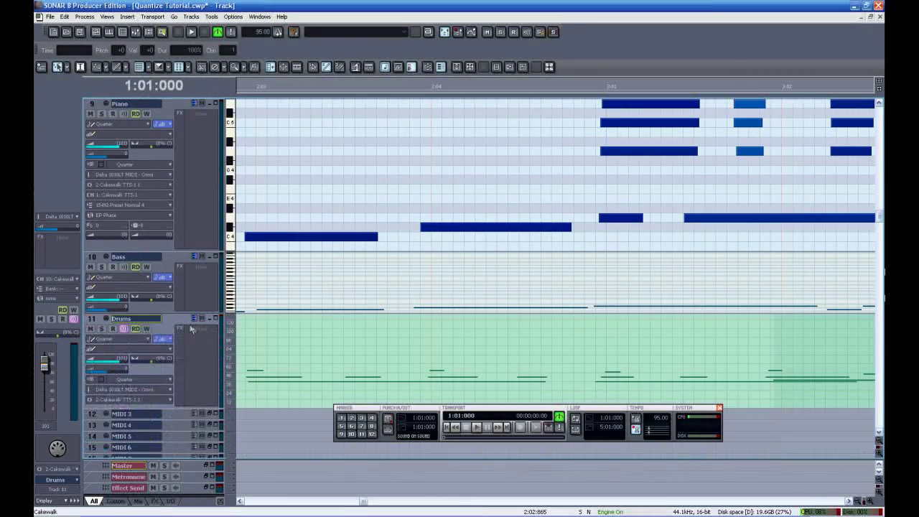
{"action": "left_click_drag", "start_coordinate": [192, 408], "coordinate": [201, 460]}
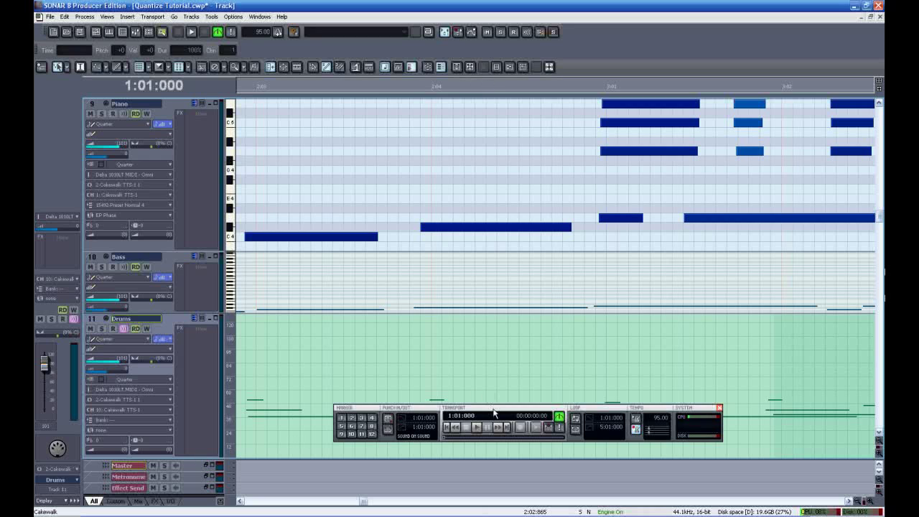
{"action": "left_click_drag", "start_coordinate": [494, 413], "coordinate": [488, 458]}
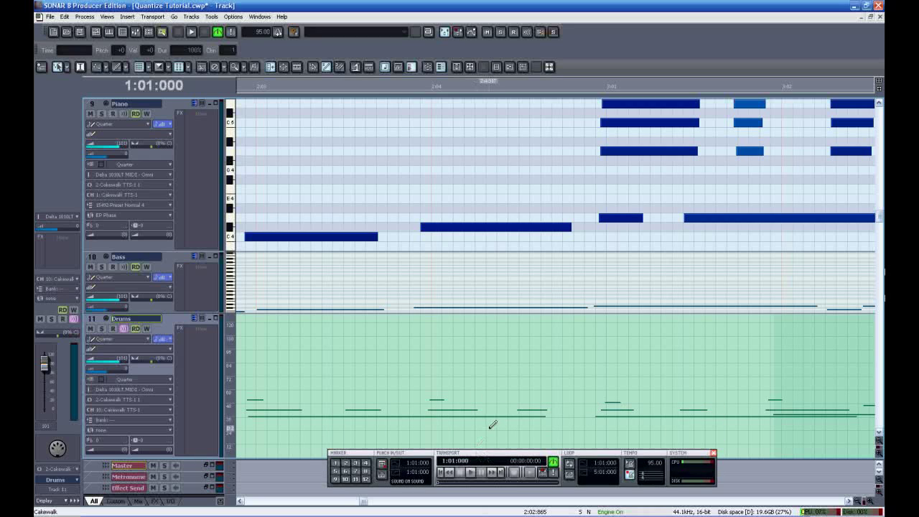
{"action": "key", "text": "ctrl+z"}
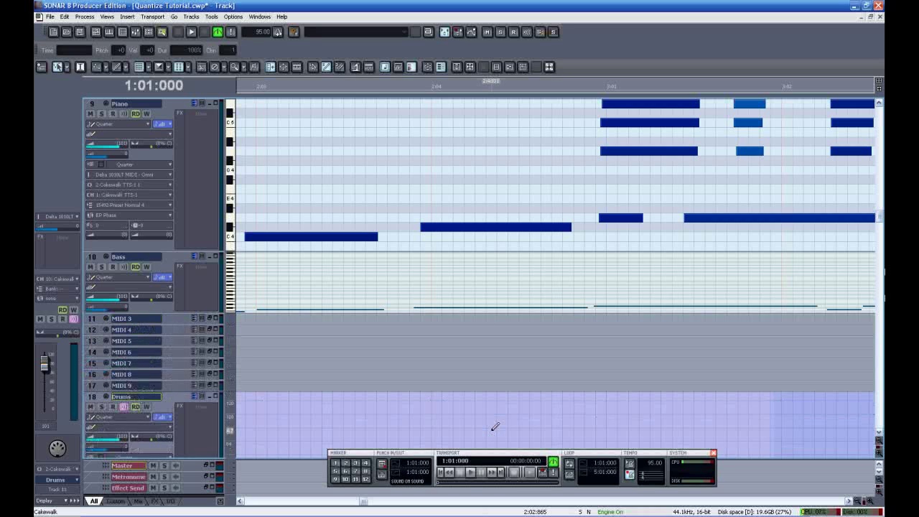
{"action": "key", "text": "ctrl+y"}
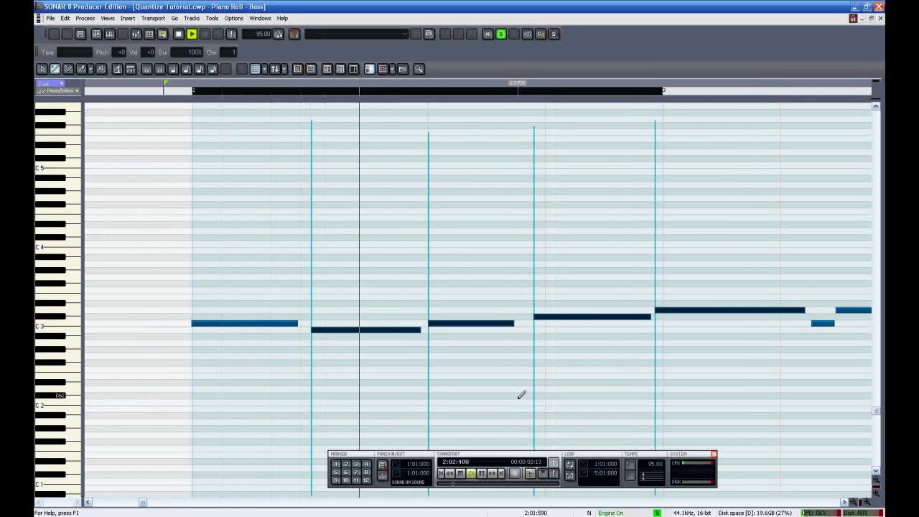
Quantize the Bass notes to quarter notes and play back the result.
{"action": "key", "text": "space"}
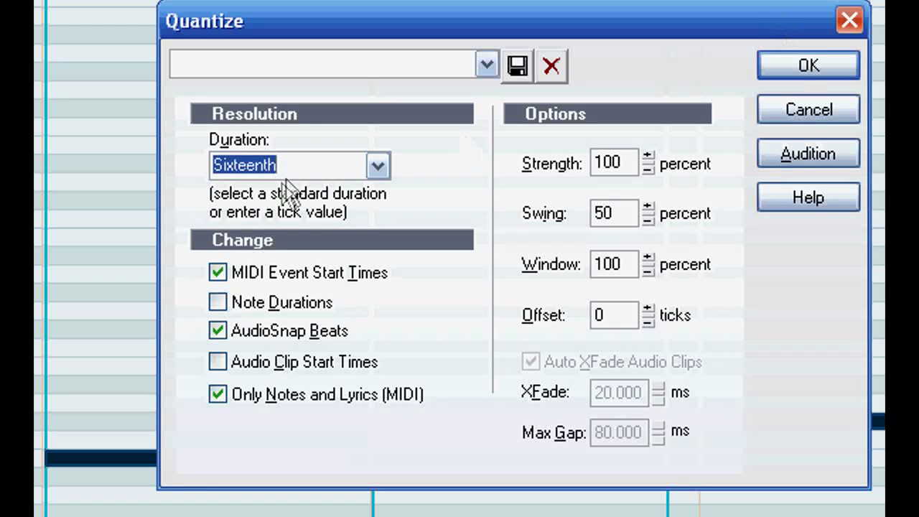
{"action": "left_click", "coordinate": [376, 168]}
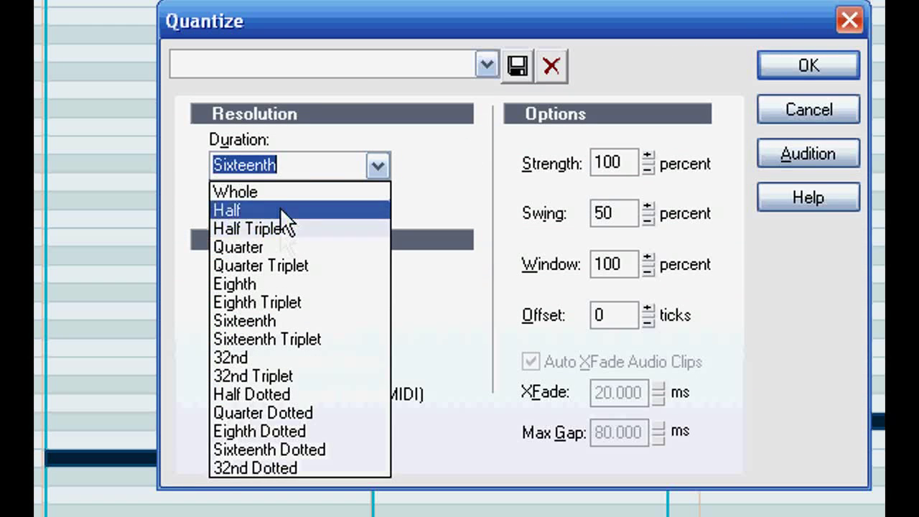
{"action": "left_click", "coordinate": [282, 247]}
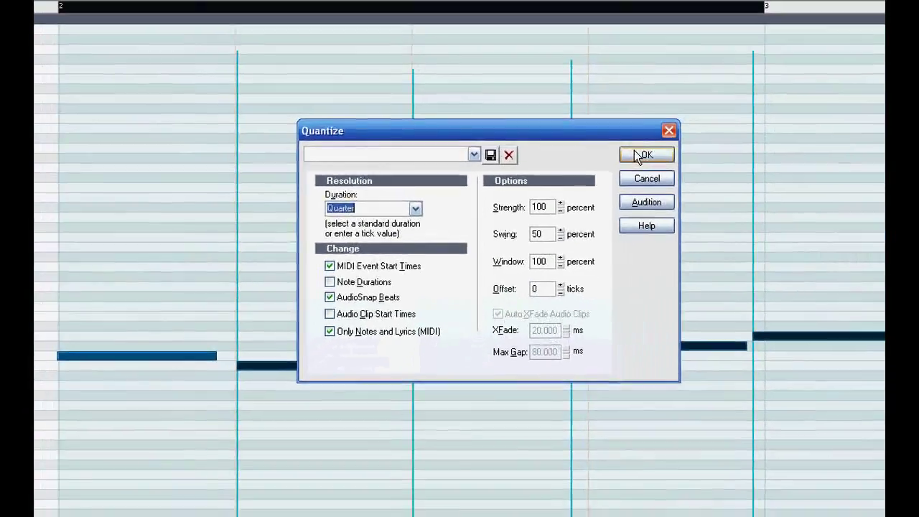
{"action": "left_click", "coordinate": [638, 155]}
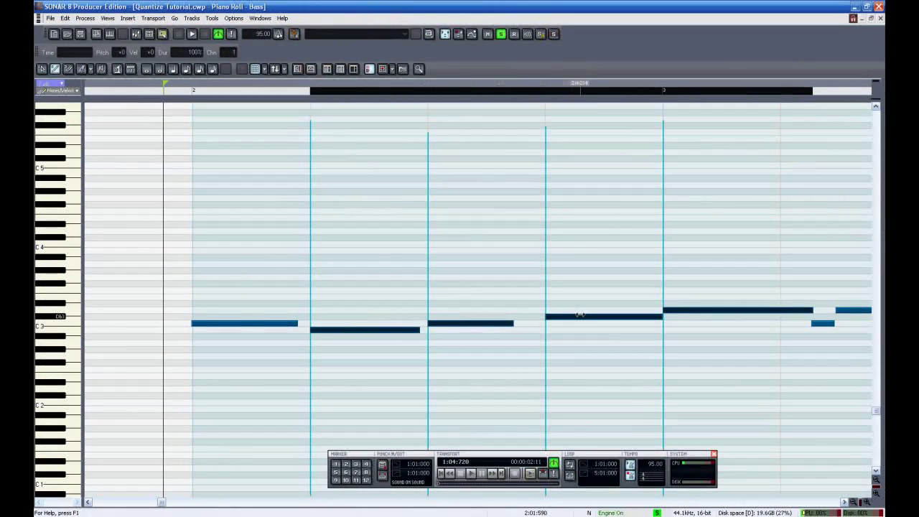
{"action": "key", "text": "space"}
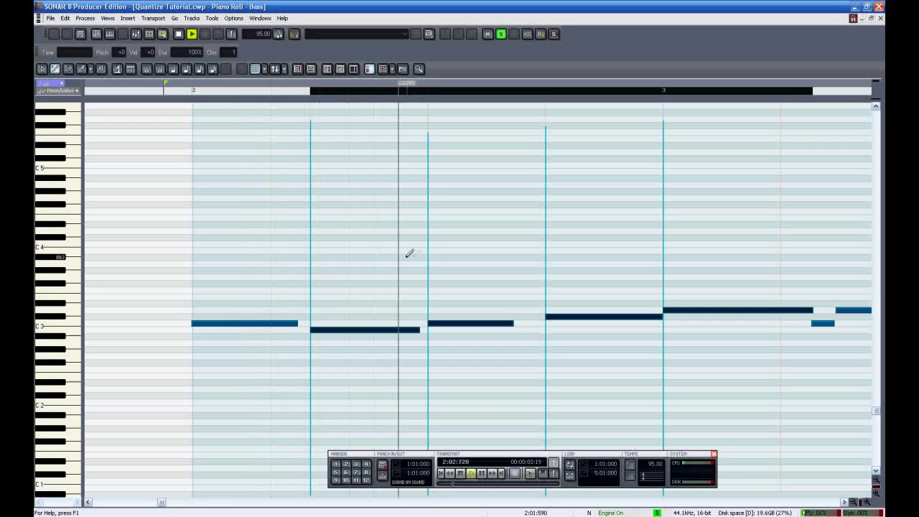
{"action": "key", "text": "space"}
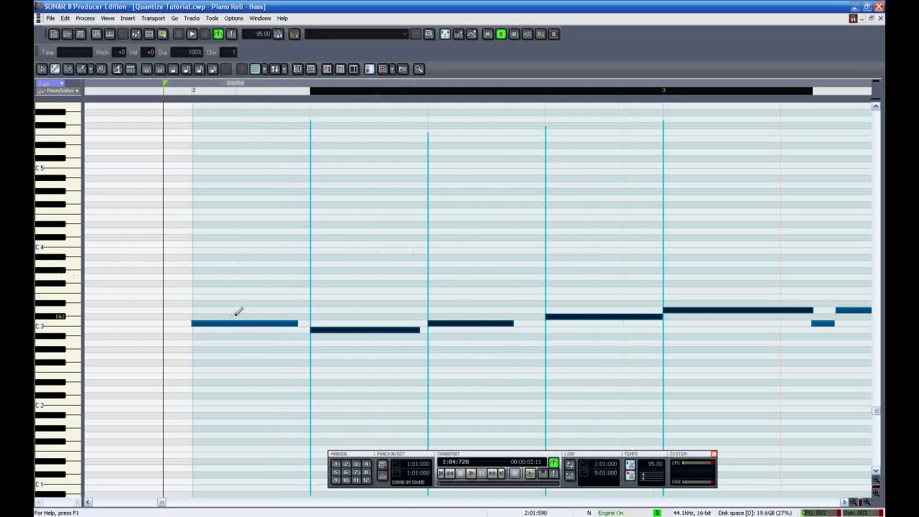
Nudge the first bass note, undo the change, and reopen the Quantize settings.
{"action": "left_click_drag", "start_coordinate": [218, 326], "coordinate": [220, 326]}
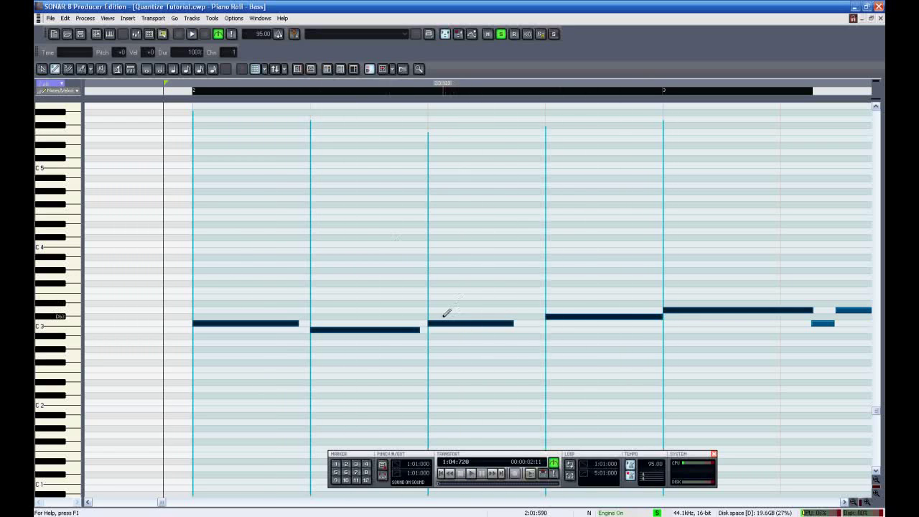
{"action": "key", "text": "ctrl+z"}
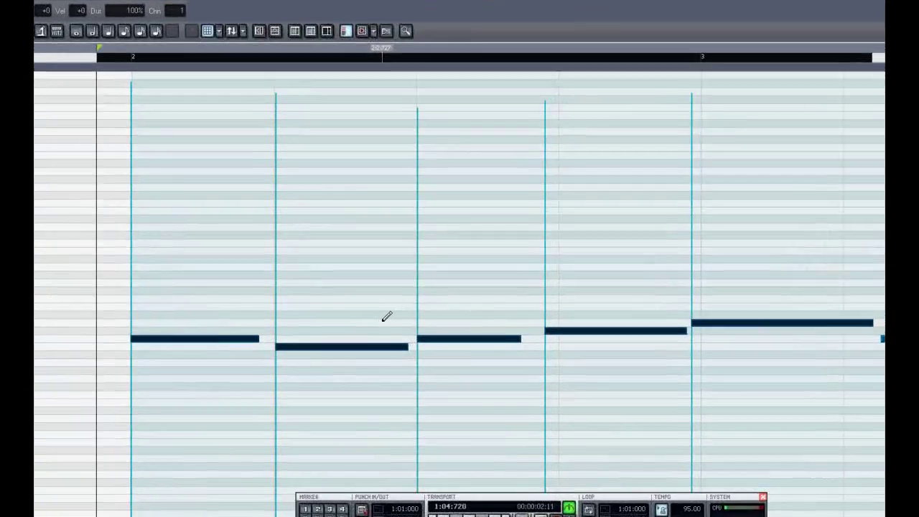
{"action": "key", "text": "q"}
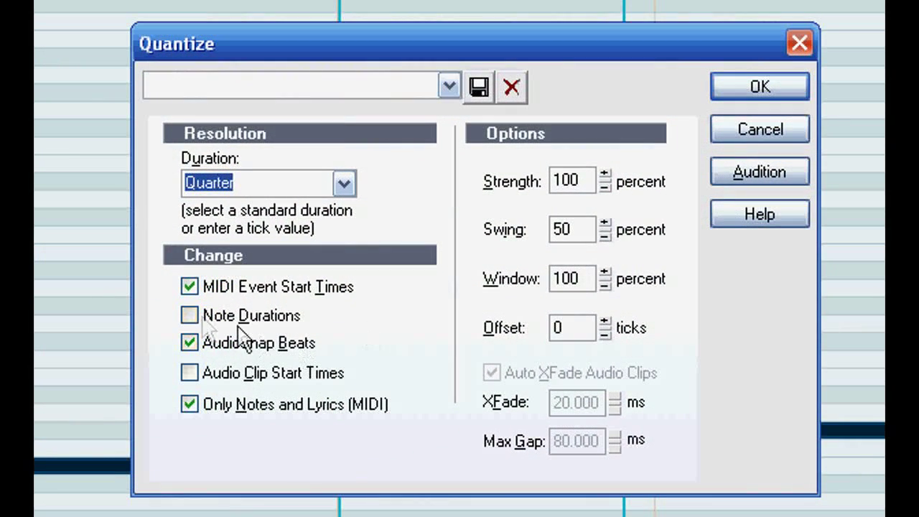
{"action": "left_click", "coordinate": [189, 315]}
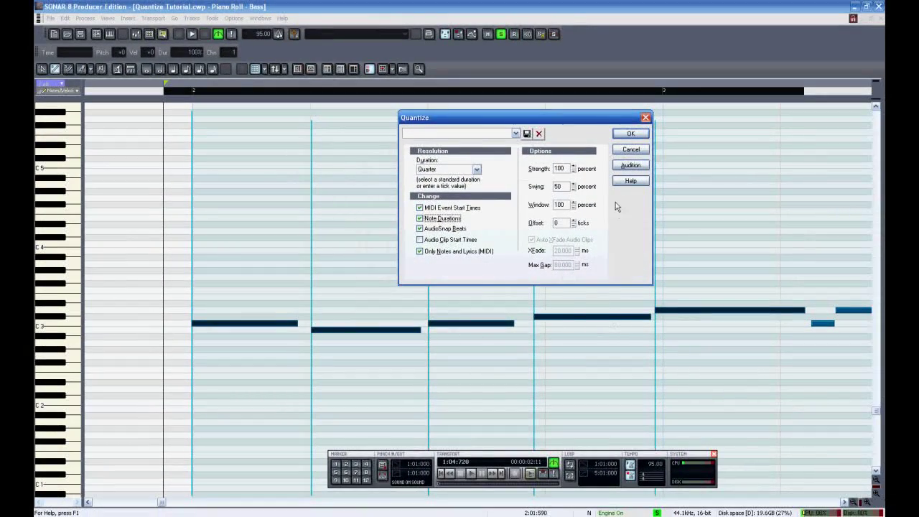
{"action": "left_click", "coordinate": [630, 134]}
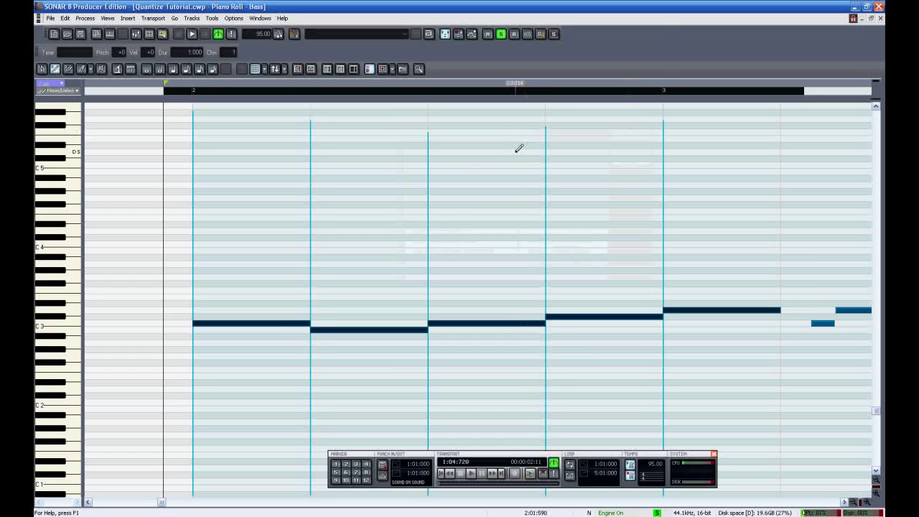
{"action": "key", "text": "space"}
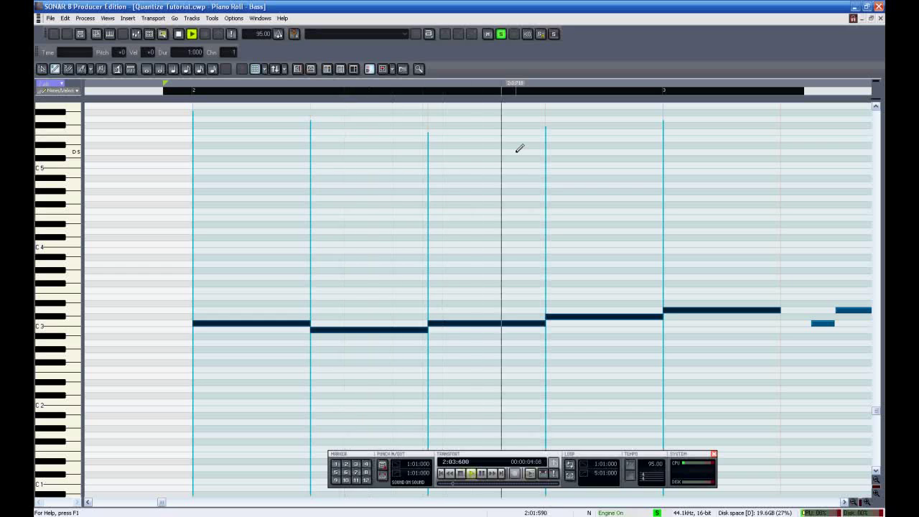
{"action": "key", "text": "space"}
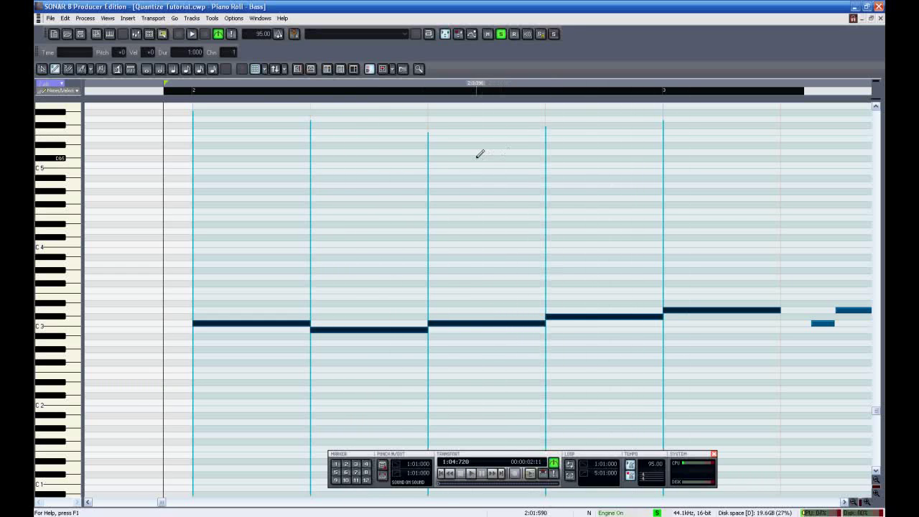
{"action": "key", "text": "ctrl+z"}
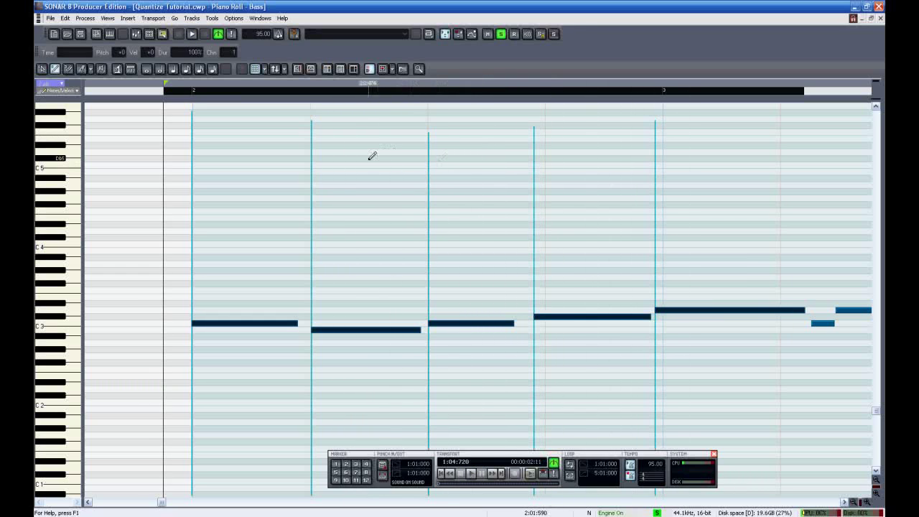
{"action": "key", "text": "q"}
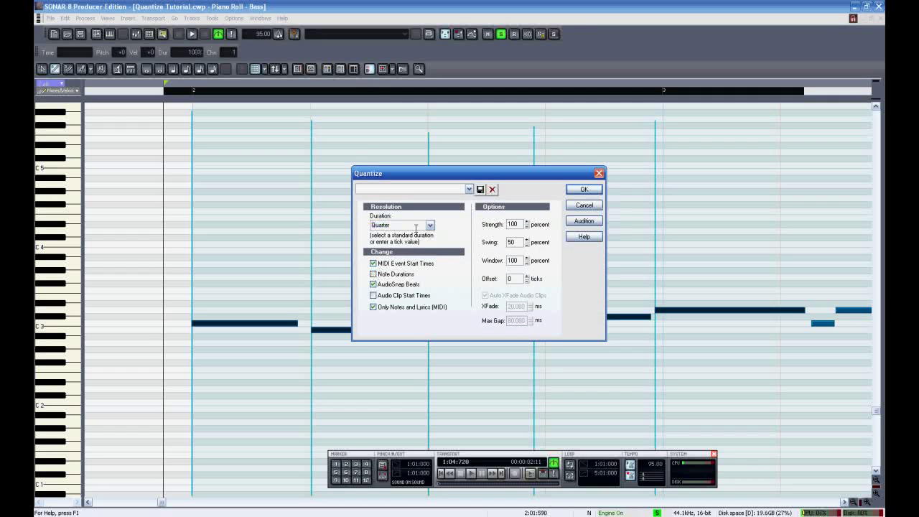
{"action": "left_click", "coordinate": [430, 226]}
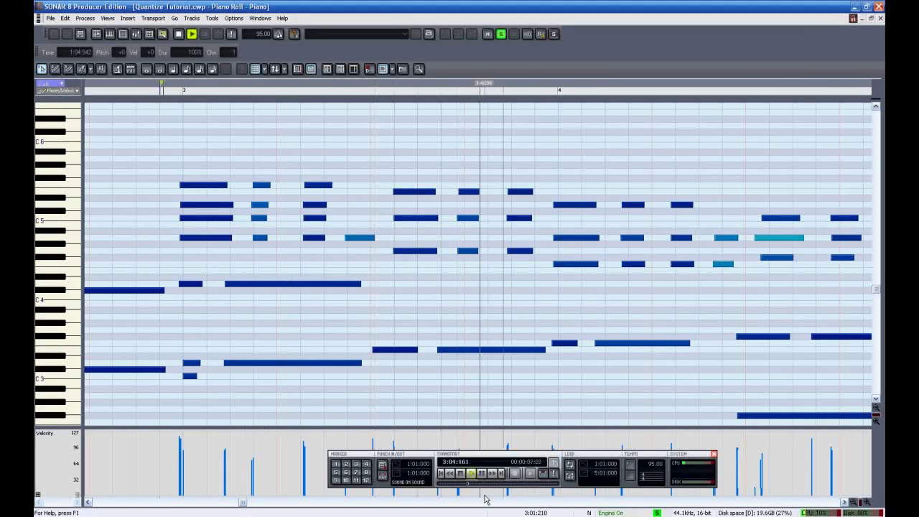
Play the piano part from the start to hear its original, unquantized timing.
{"action": "key", "text": "space"}
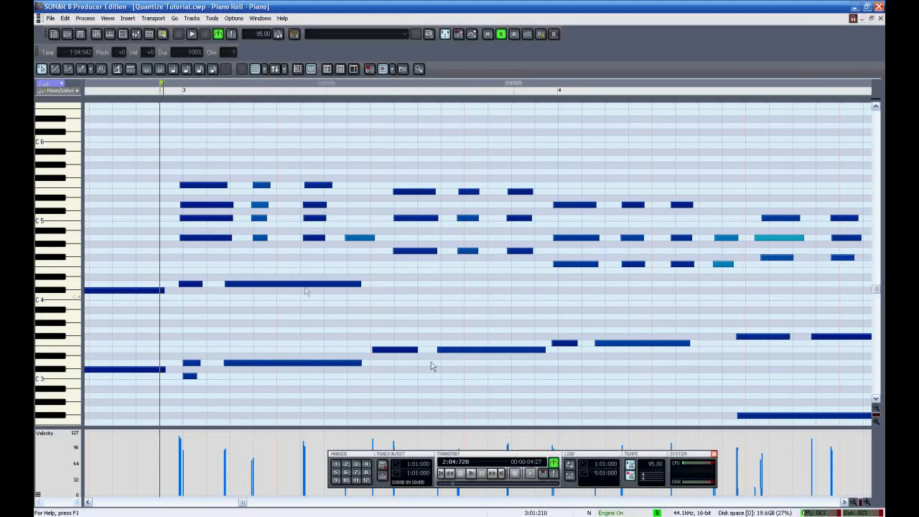
{"action": "key", "text": "space"}
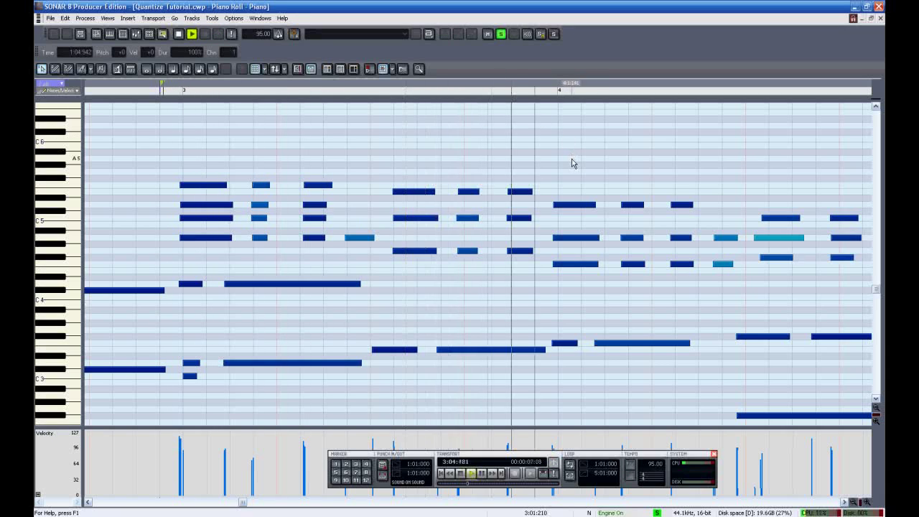
{"action": "key", "text": "space"}
Quantize the piano notes across bar 3 to sixteenth notes and play back the result.
{"action": "left_click_drag", "start_coordinate": [161, 92], "coordinate": [575, 147]}
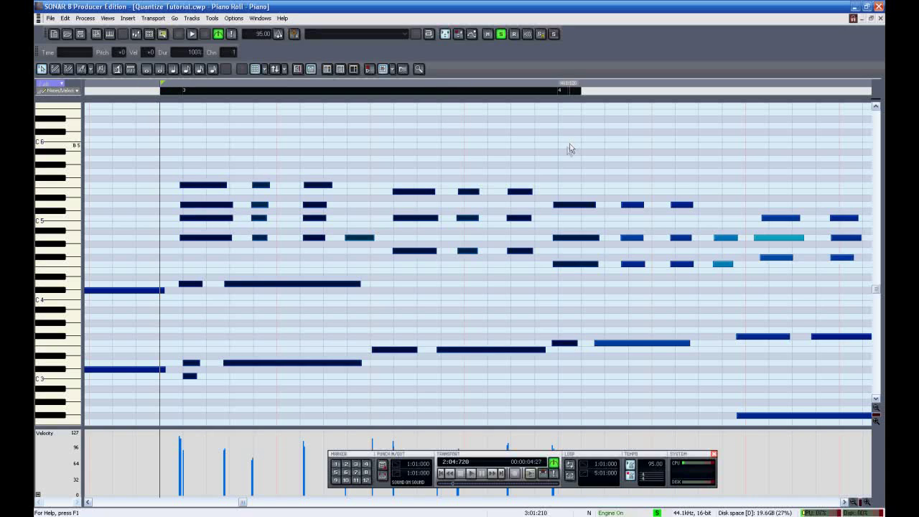
{"action": "key", "text": "q"}
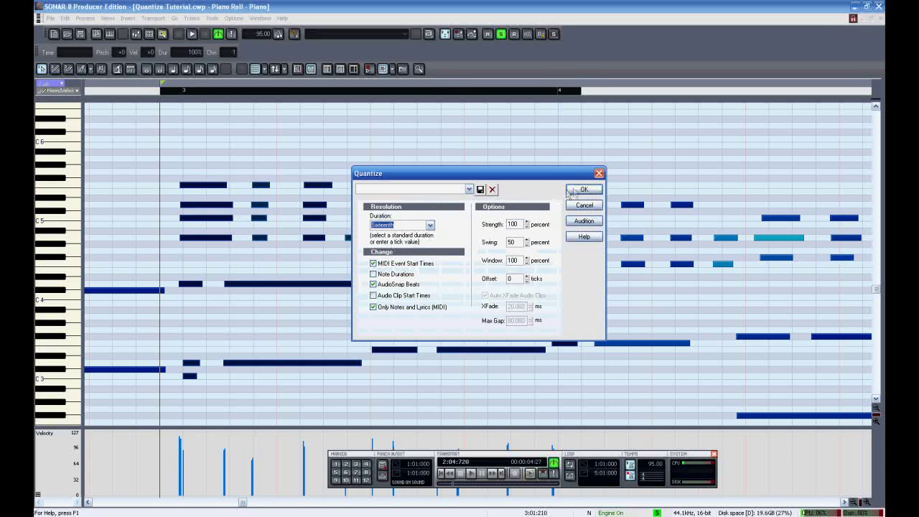
{"action": "left_click", "coordinate": [570, 191]}
{"action": "key", "text": "space"}
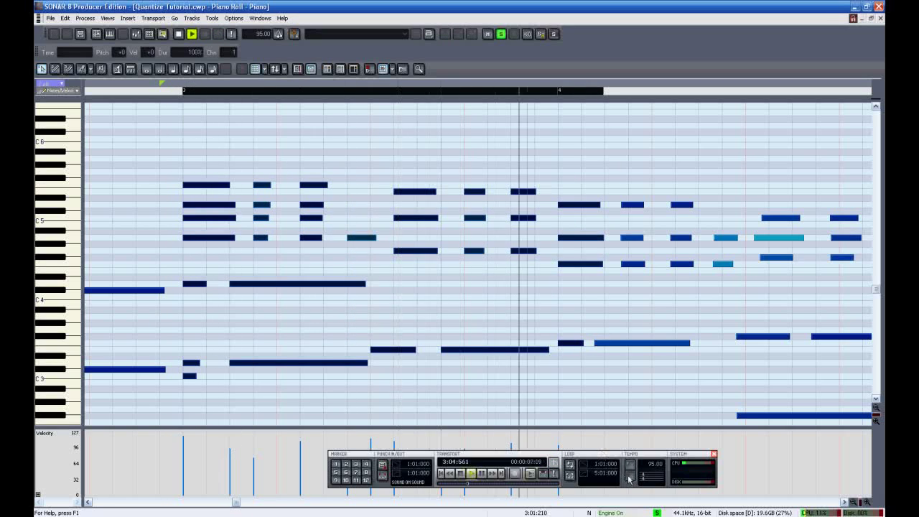
{"action": "key", "text": "space"}
Quantize the piano notes to Quarter, audition the result, then undo it.
{"action": "key", "text": "q"}
{"action": "left_click", "coordinate": [429, 224]}
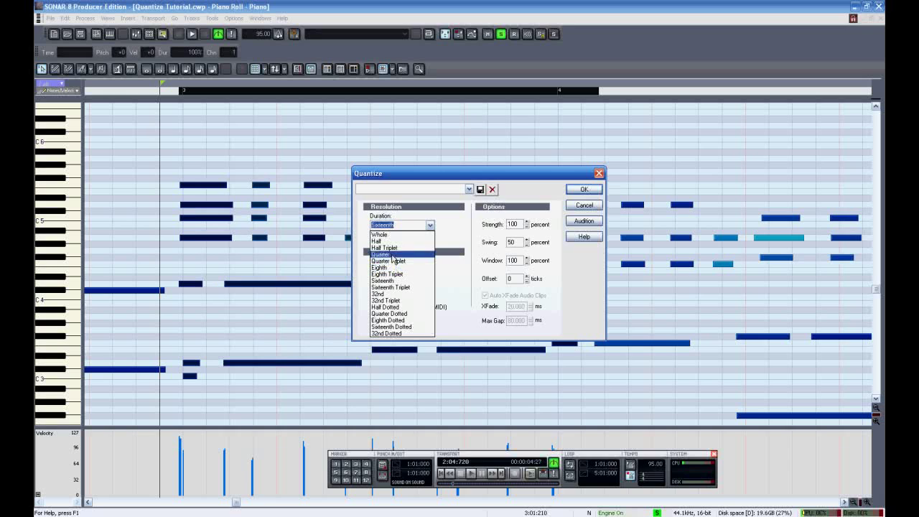
{"action": "left_click", "coordinate": [390, 252]}
{"action": "left_click", "coordinate": [584, 189]}
{"action": "key", "text": "space"}
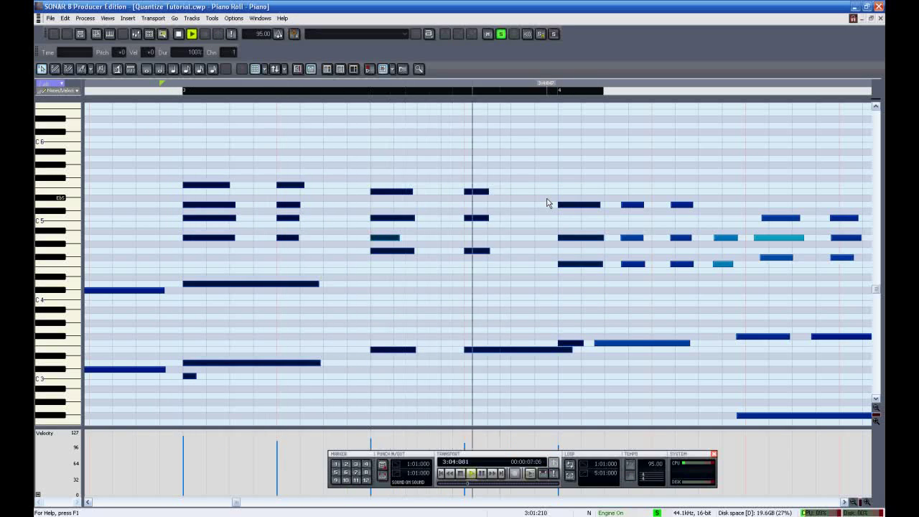
{"action": "key", "text": "space"}
{"action": "key", "text": "ctrl+z"}
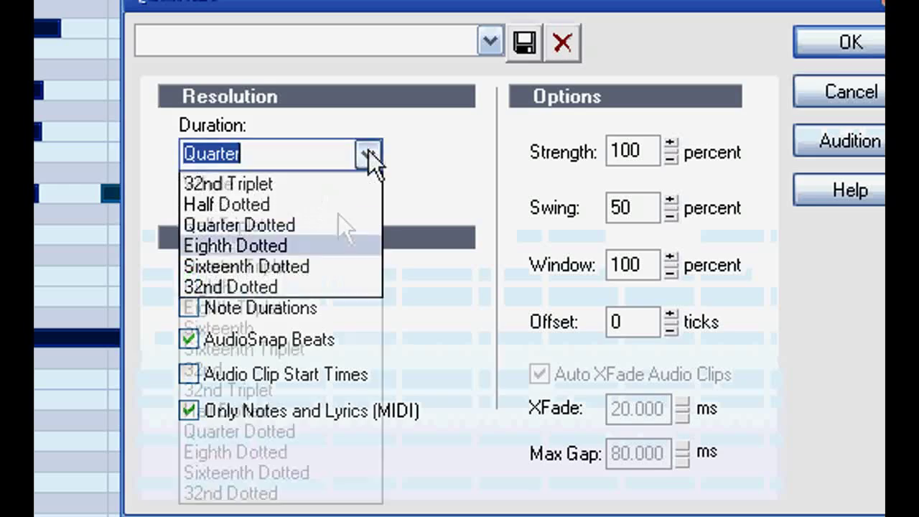
Quantize the piano notes to Sixteenth Triplet, audition the result, then undo it.
{"action": "left_click", "coordinate": [280, 351]}
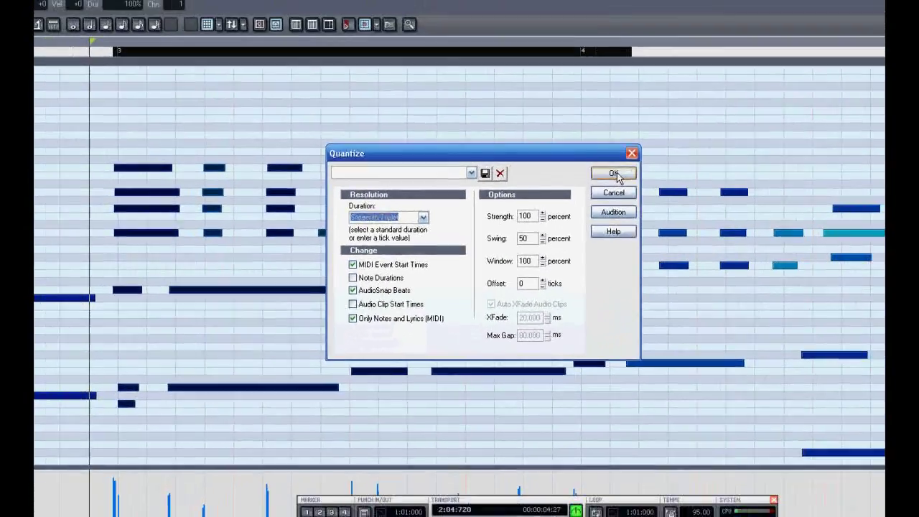
{"action": "left_click", "coordinate": [851, 42]}
{"action": "key", "text": "space"}
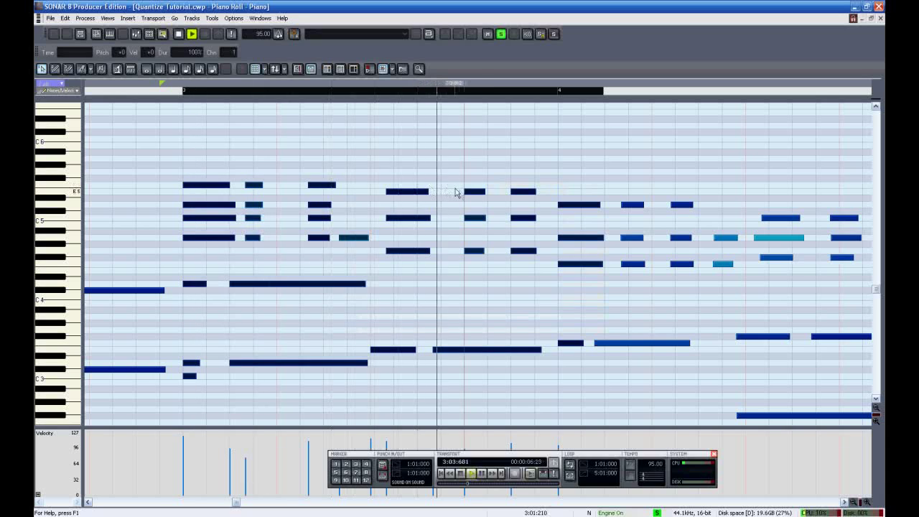
{"action": "key", "text": "space"}
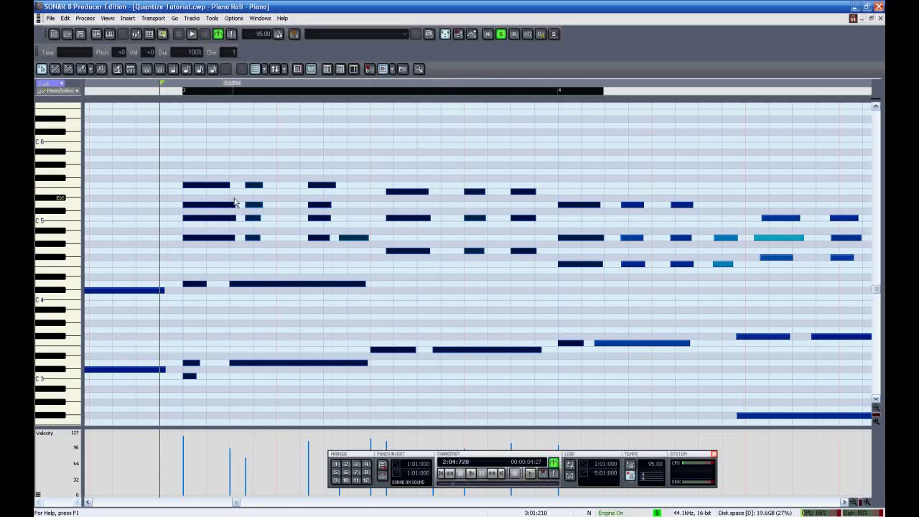
{"action": "key", "text": "ctrl+z"}
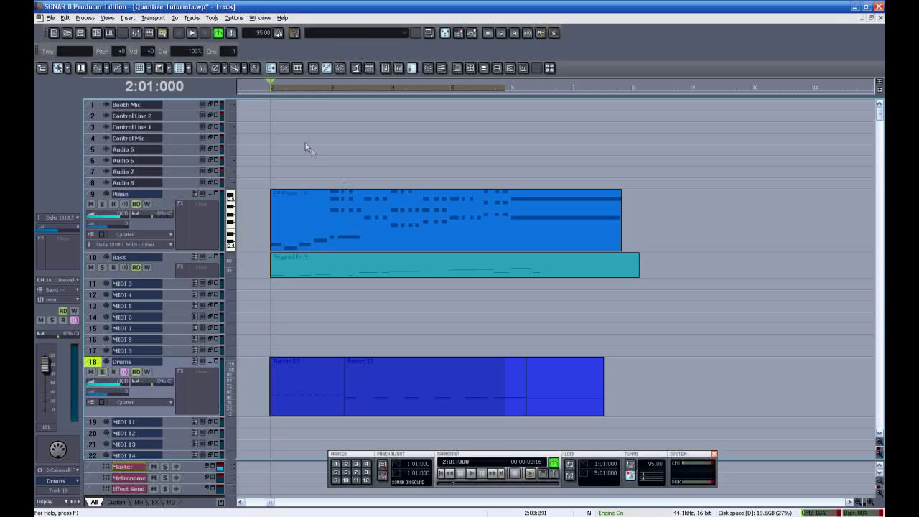
Set the Now time just before bar 2 and play the piano, bass and drums together.
{"action": "left_click", "coordinate": [251, 95]}
{"action": "key", "text": "space"}
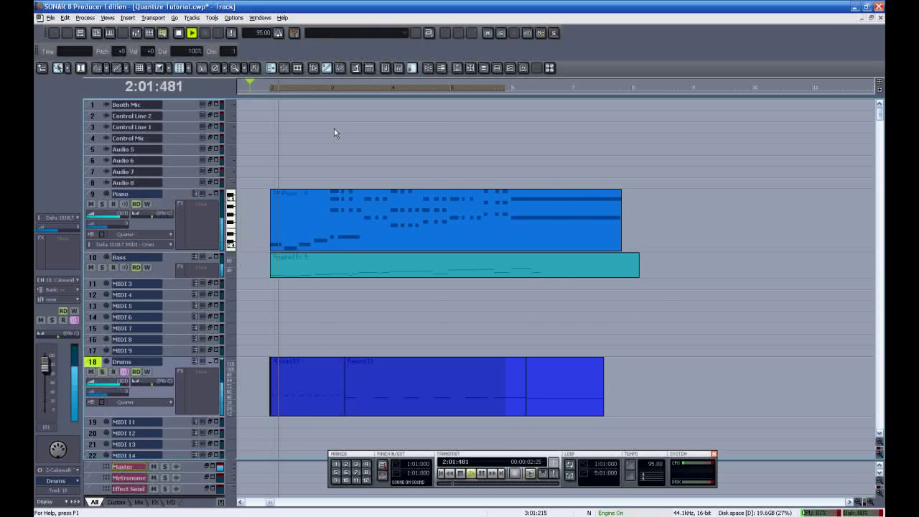